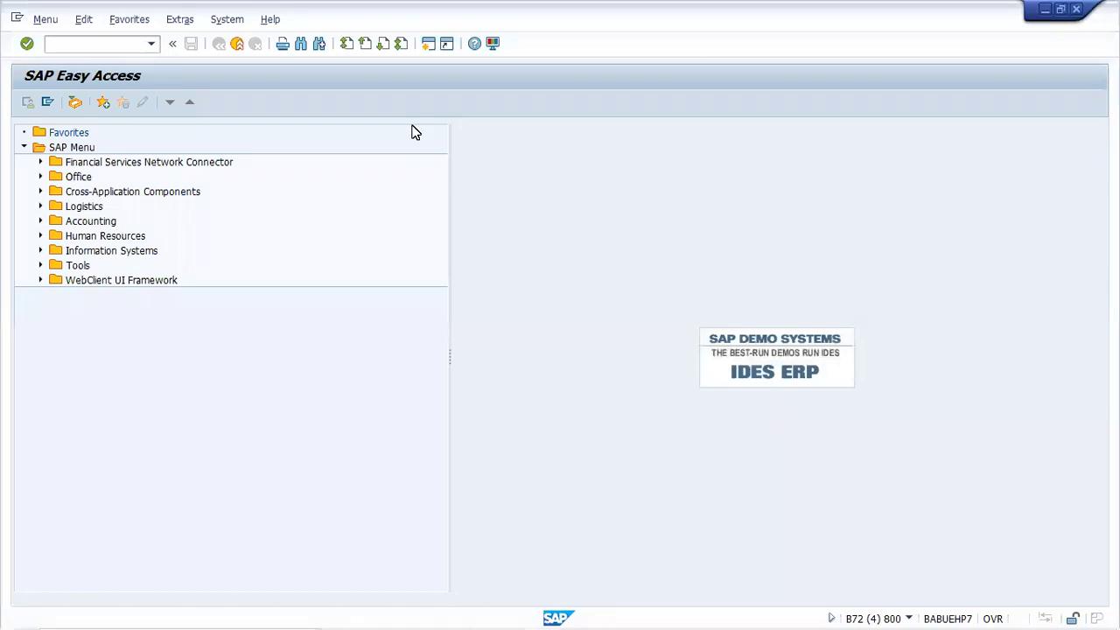
Launch transaction PA30 for HR master data maintenance
click(125, 40)
text(pa30)
key(Return)
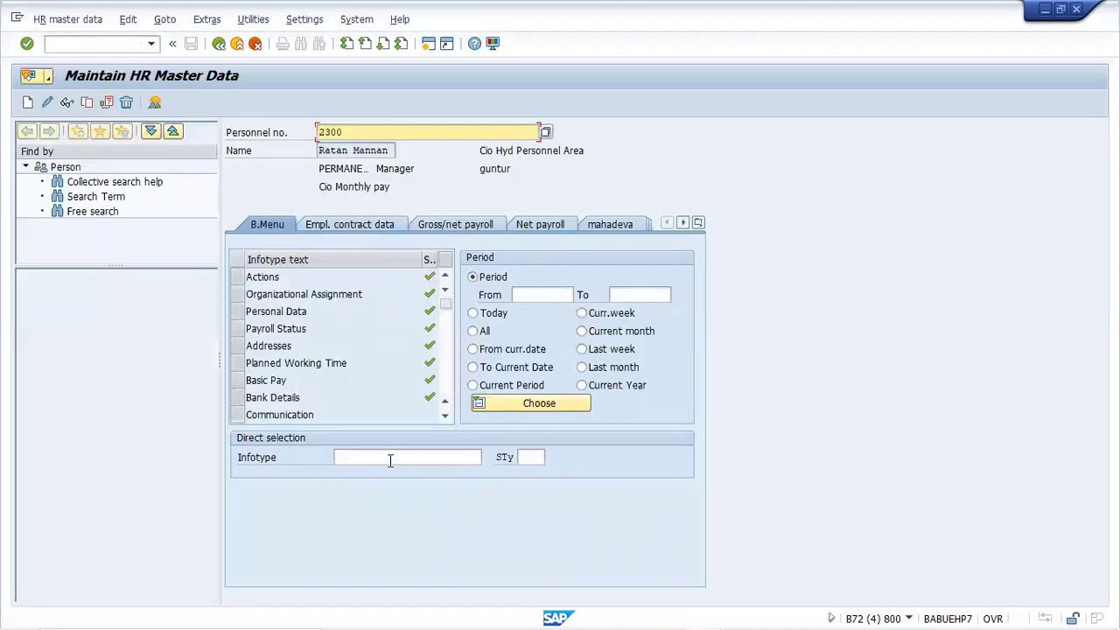
Choose infotype 591 (Nominations) for direct selection and move to the subtype field
click(392, 459)
text(59)
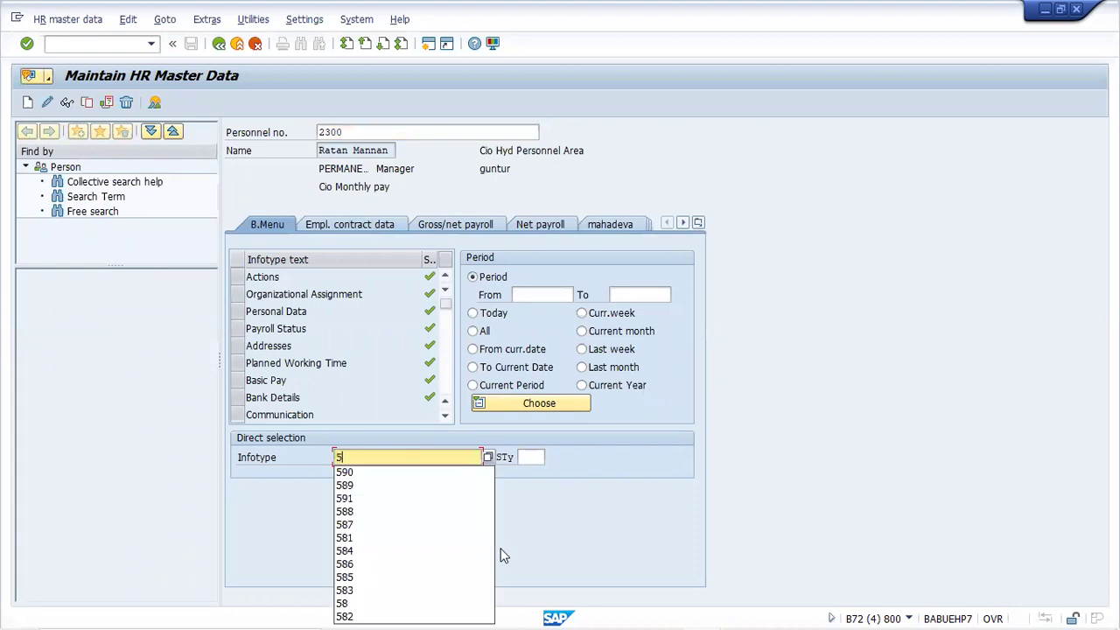
key(Down)
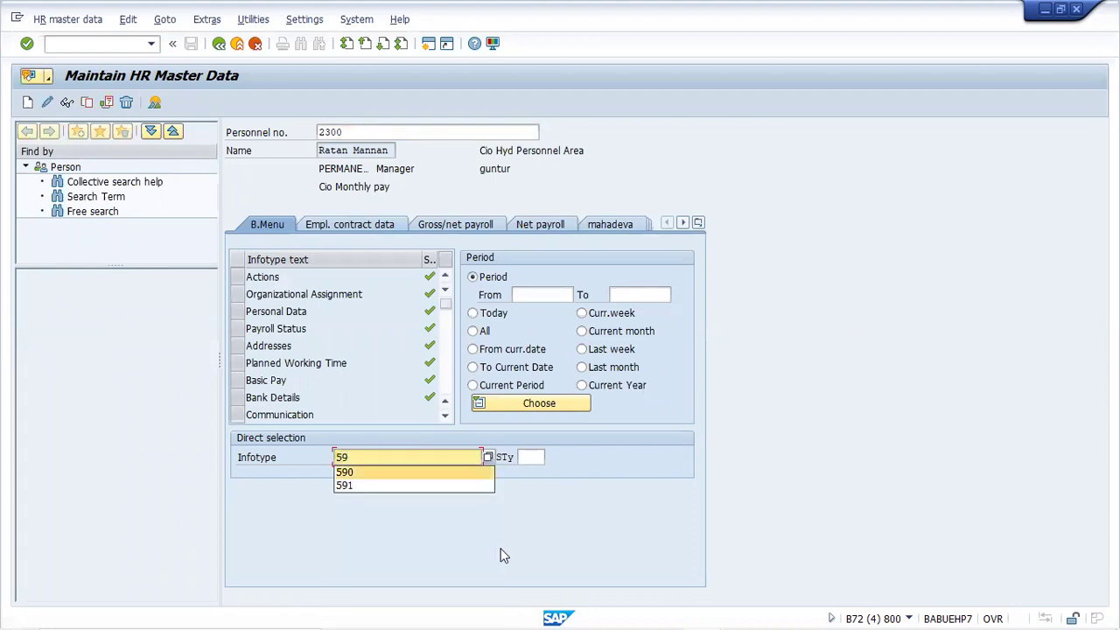
key(Down)
key(Return)
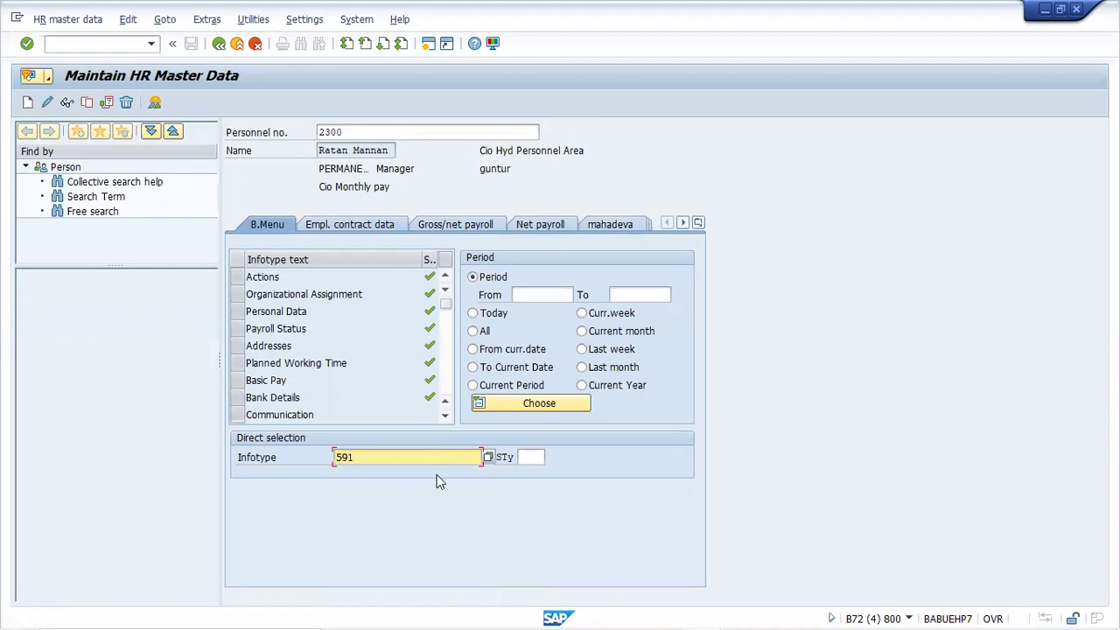
key(Return)
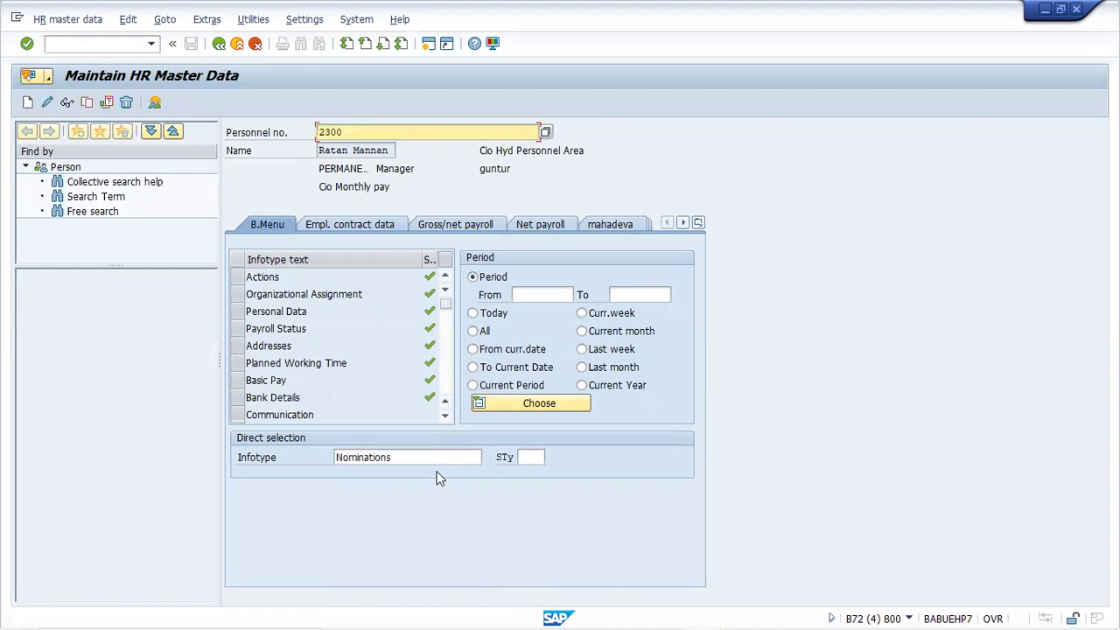
click(521, 461)
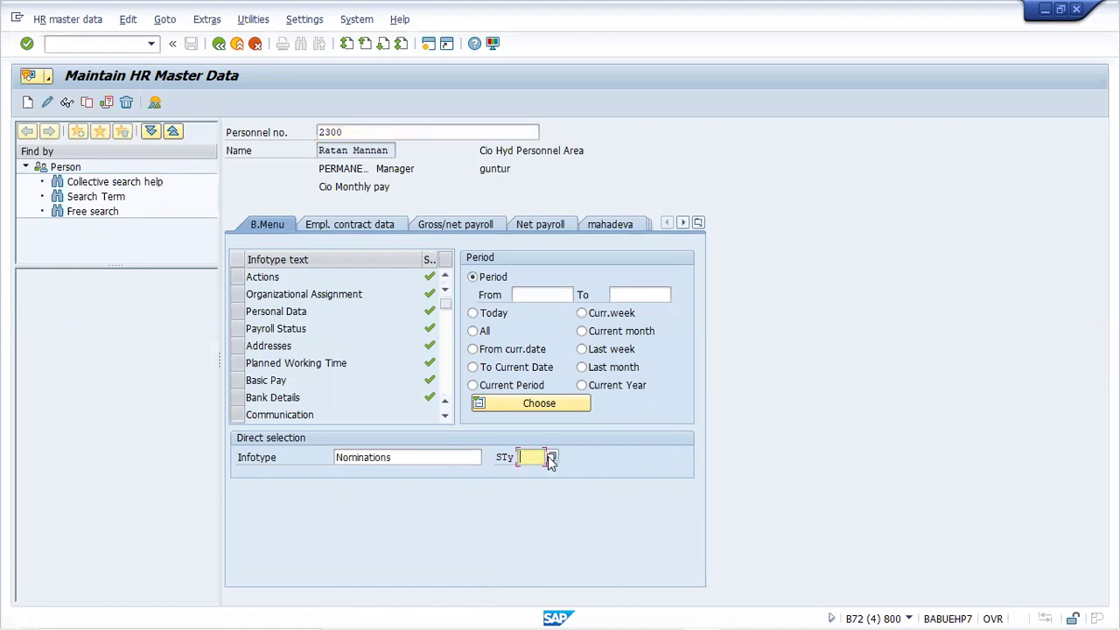
Start creating a Nominations record to bring up its five benefit subtypes
click(28, 103)
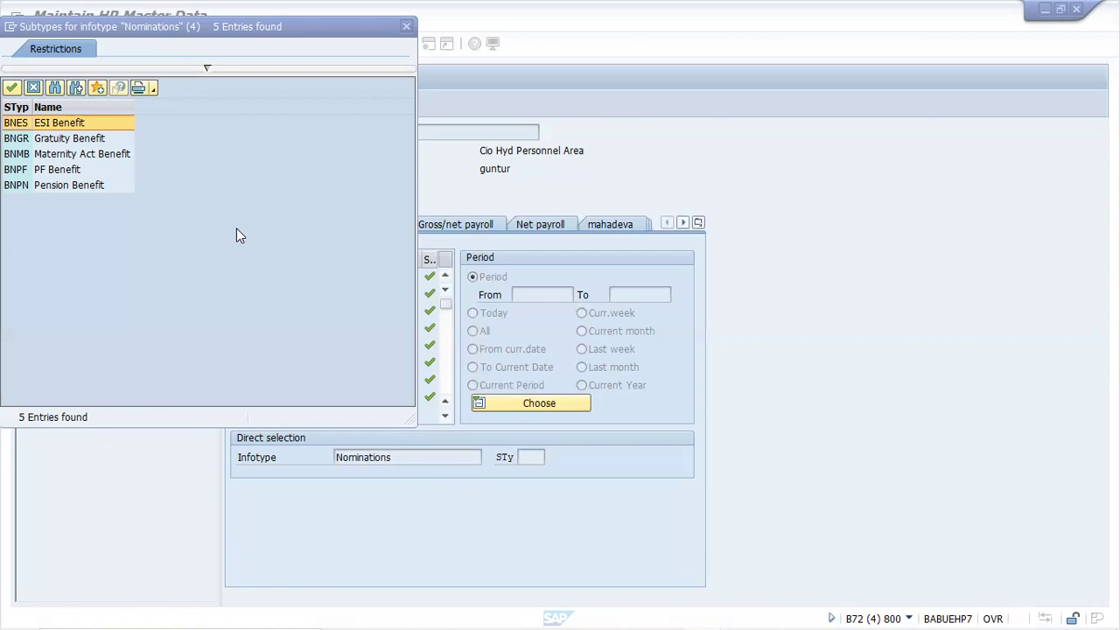
Leave the ESI Benefit form unsaved and pick subtype BNPF (PF Benefit) from the subtype list
double_click(88, 170)
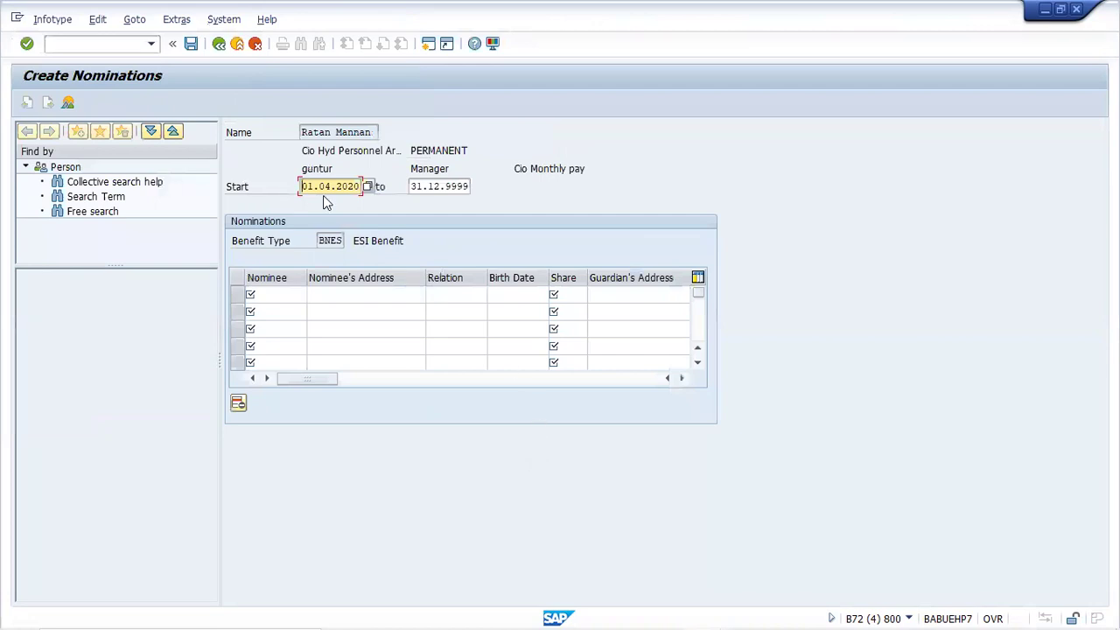
click(219, 44)
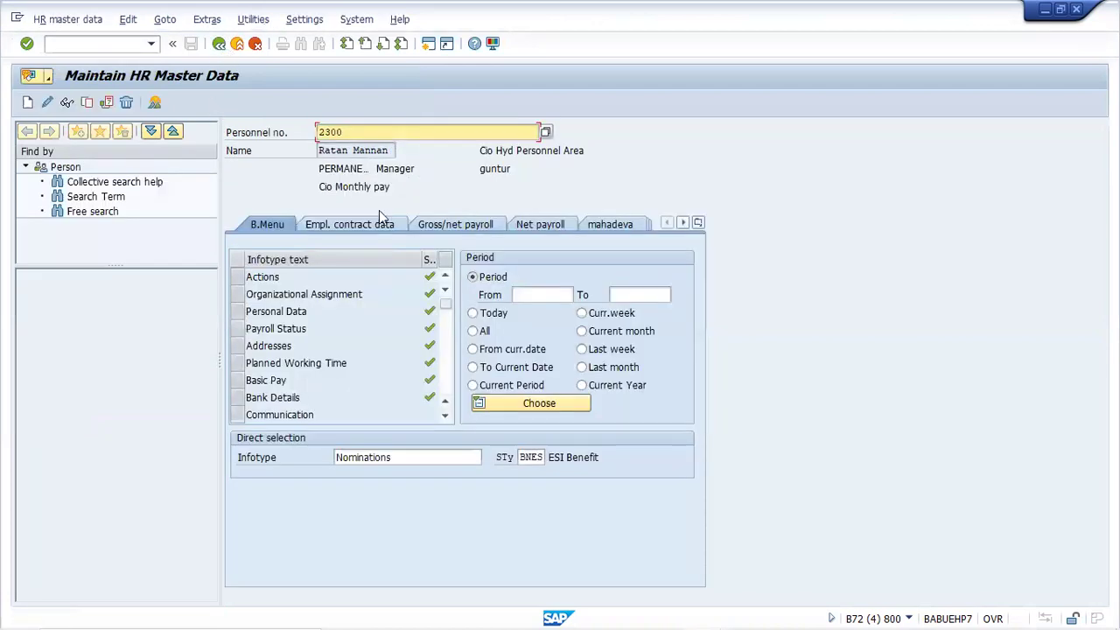
click(541, 457)
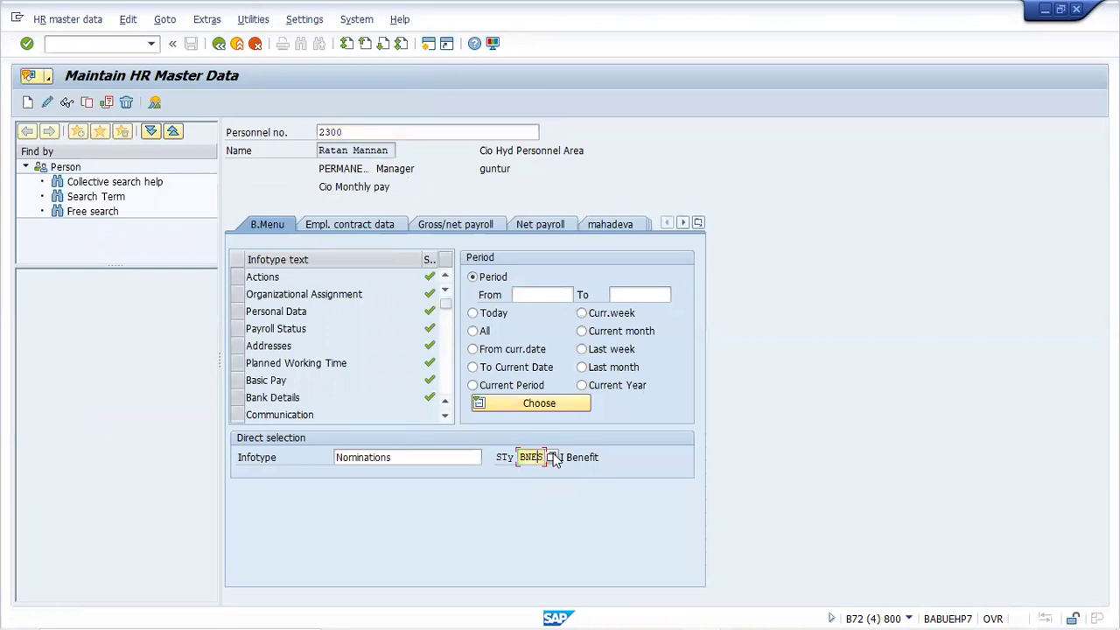
click(553, 457)
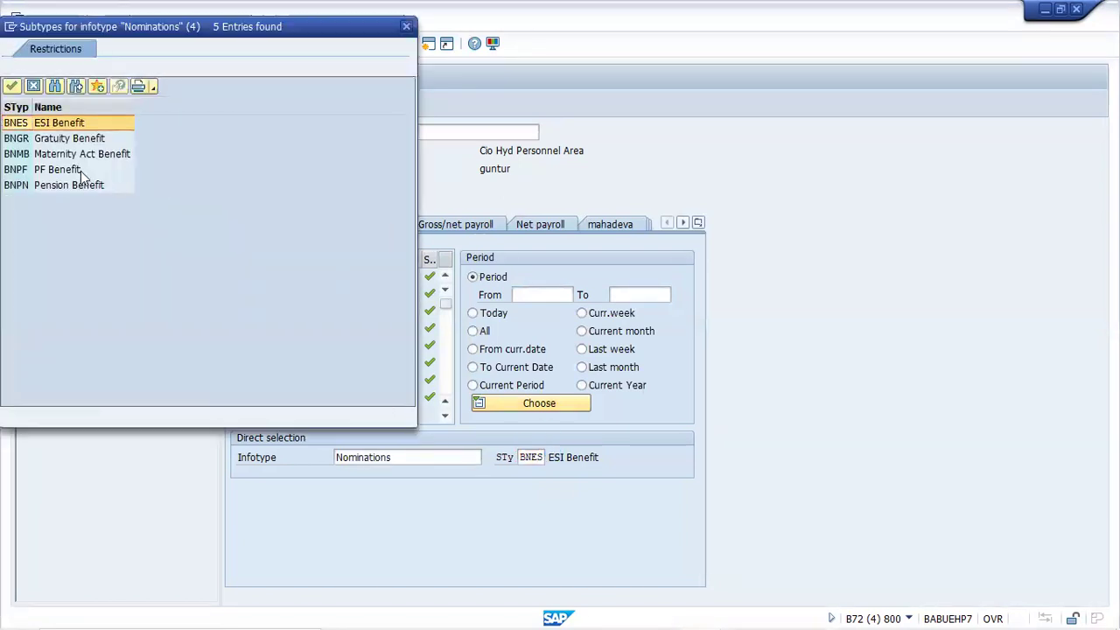
key(Return)
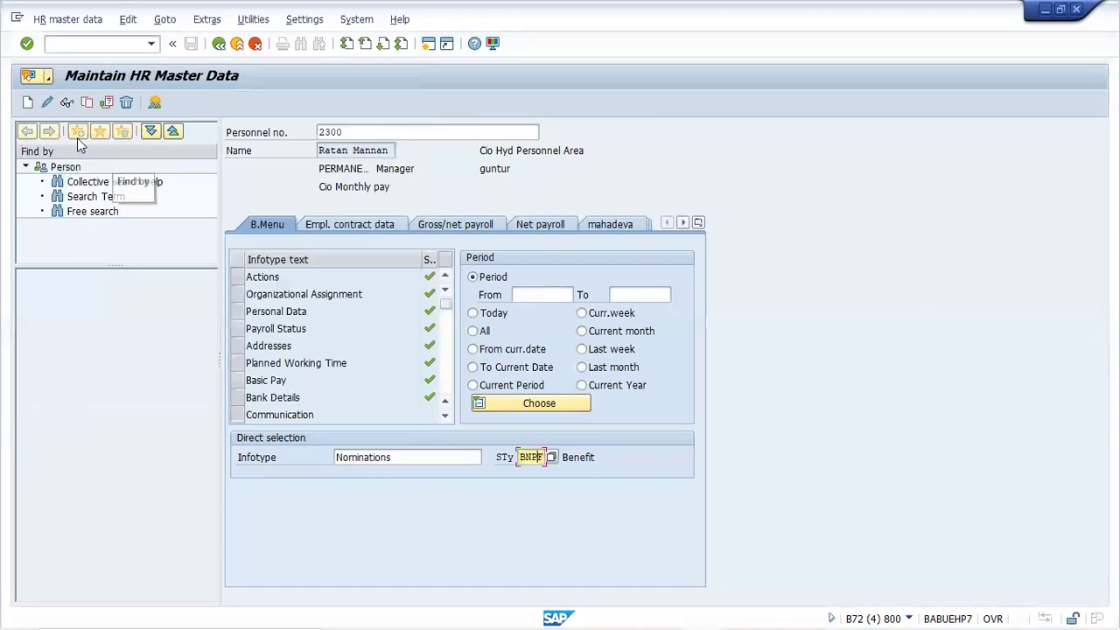
Create the PF Benefit record and enter the first nominee's name and address
click(30, 104)
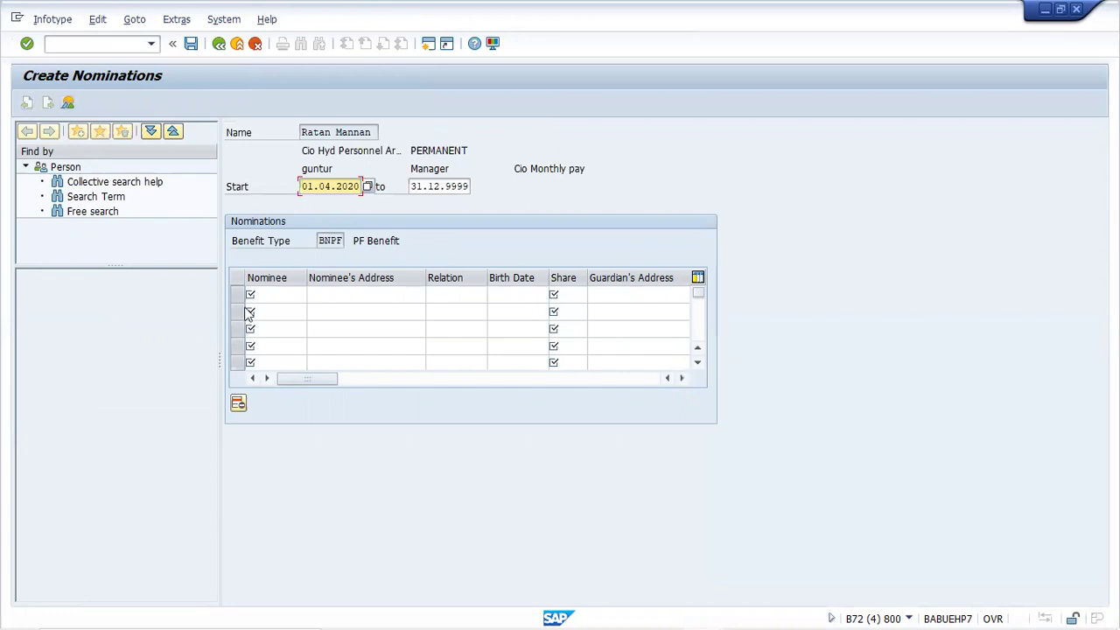
click(274, 293)
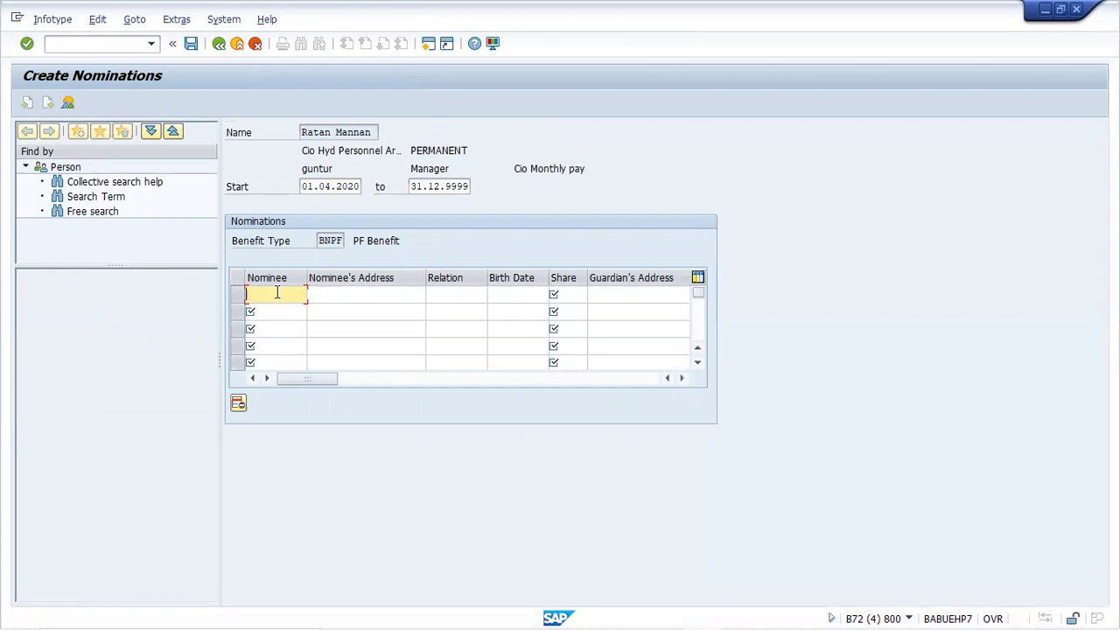
text(Rani)
key(BackSpace)
key(BackSpace)
key(BackSpace)
text(ani)
click(343, 298)
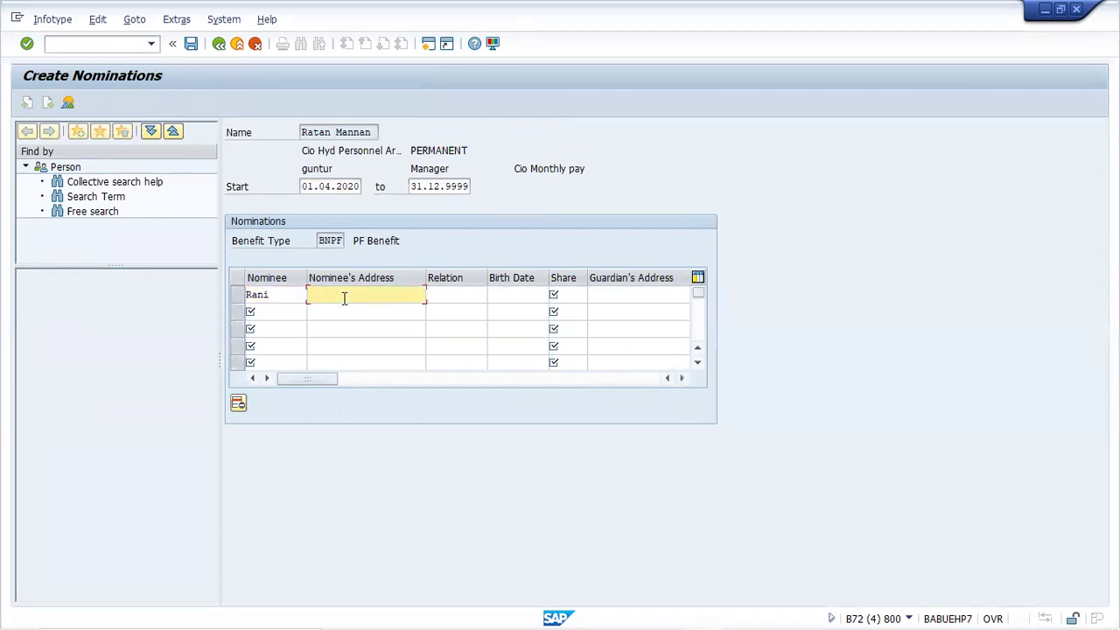
text(G)
key(BackSpace)
text(untur)
Set the nominee's relation to Wife, birth date 01.01.1900 and share 100
click(456, 299)
text(Wife)
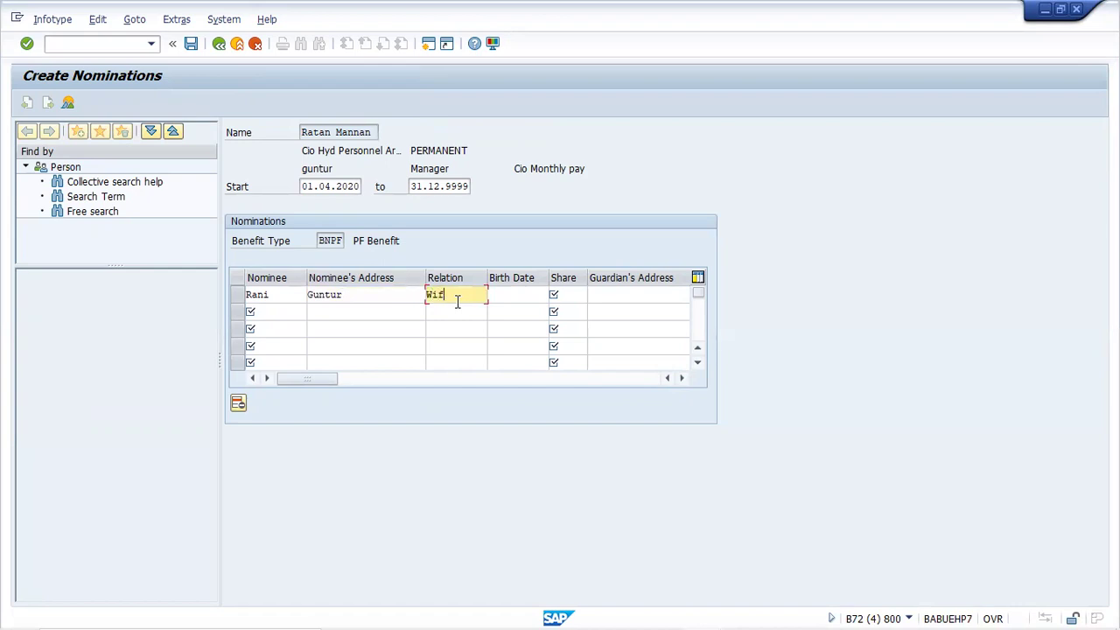
click(522, 294)
text(01.01)
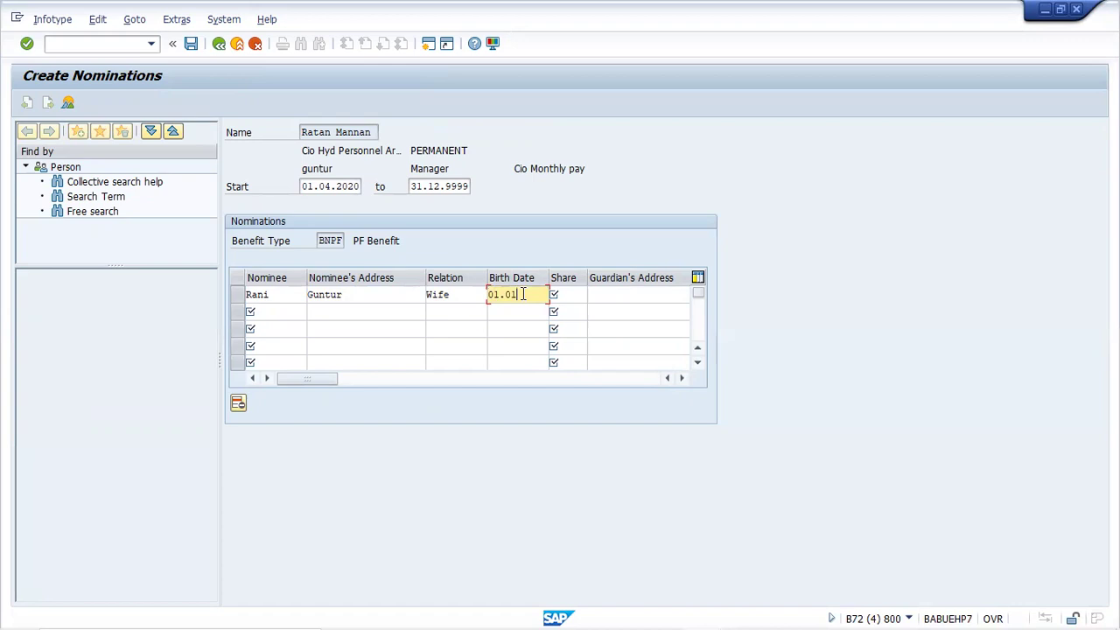
text(.1900)
click(575, 299)
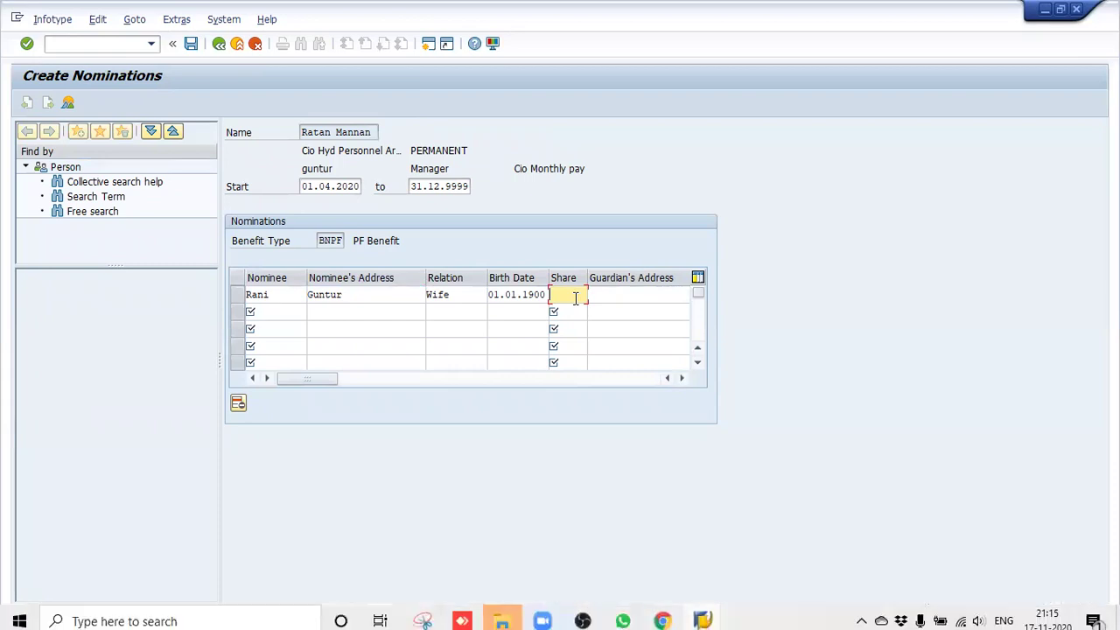
text(100)
click(644, 293)
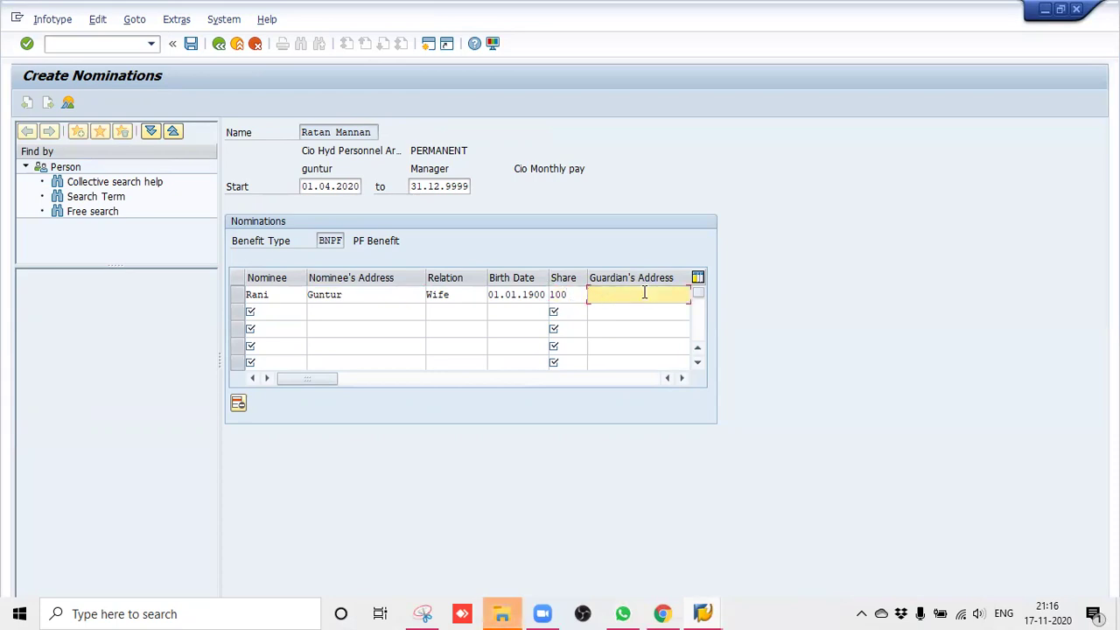
Correct the nominee's birth date year to 1990
click(544, 295)
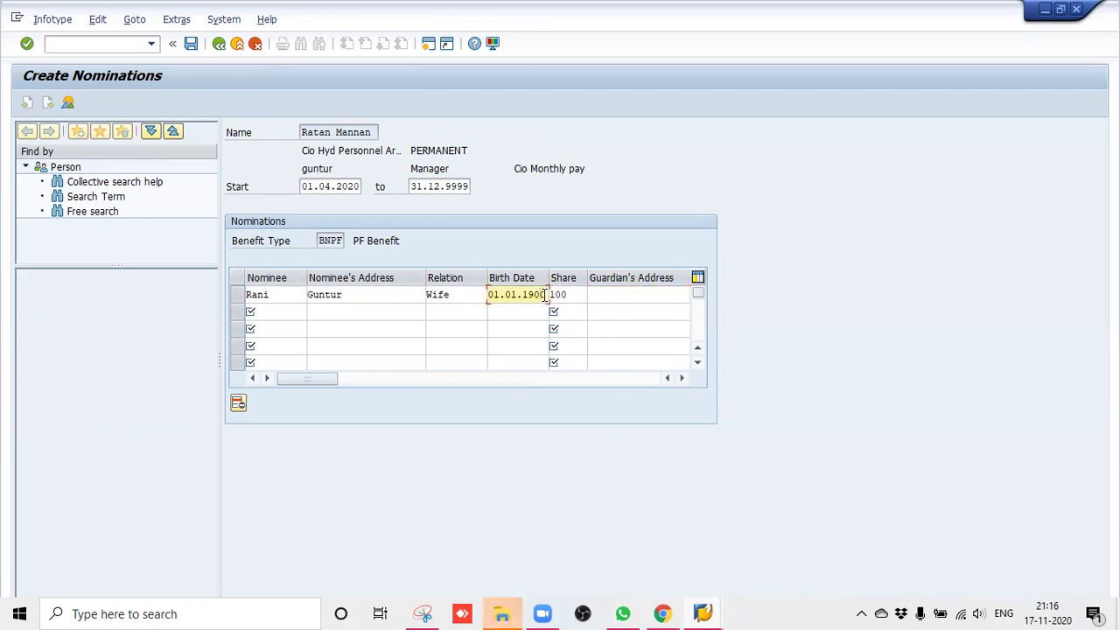
key(BackSpace)
key(BackSpace)
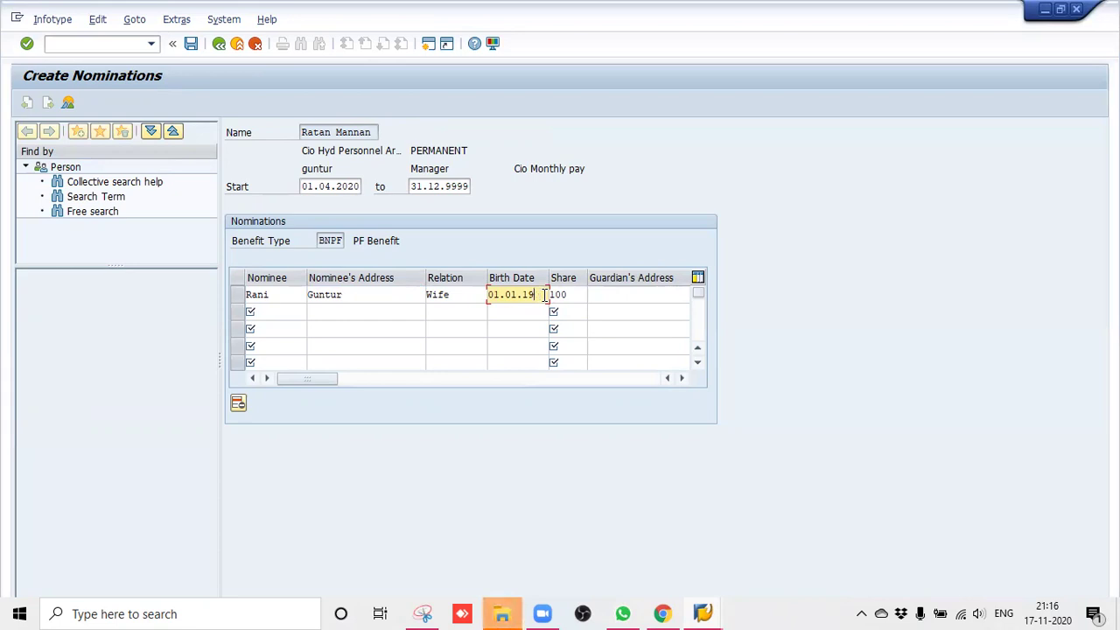
text(90)
Fill in the guardian's address and shift the nomination table columns
click(608, 294)
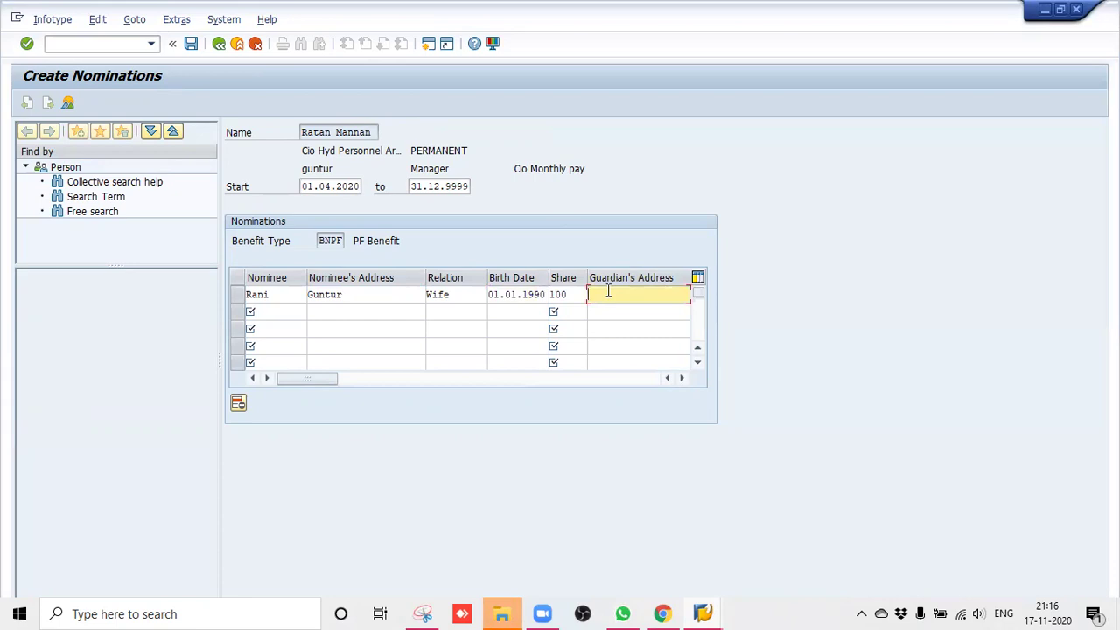
text(G)
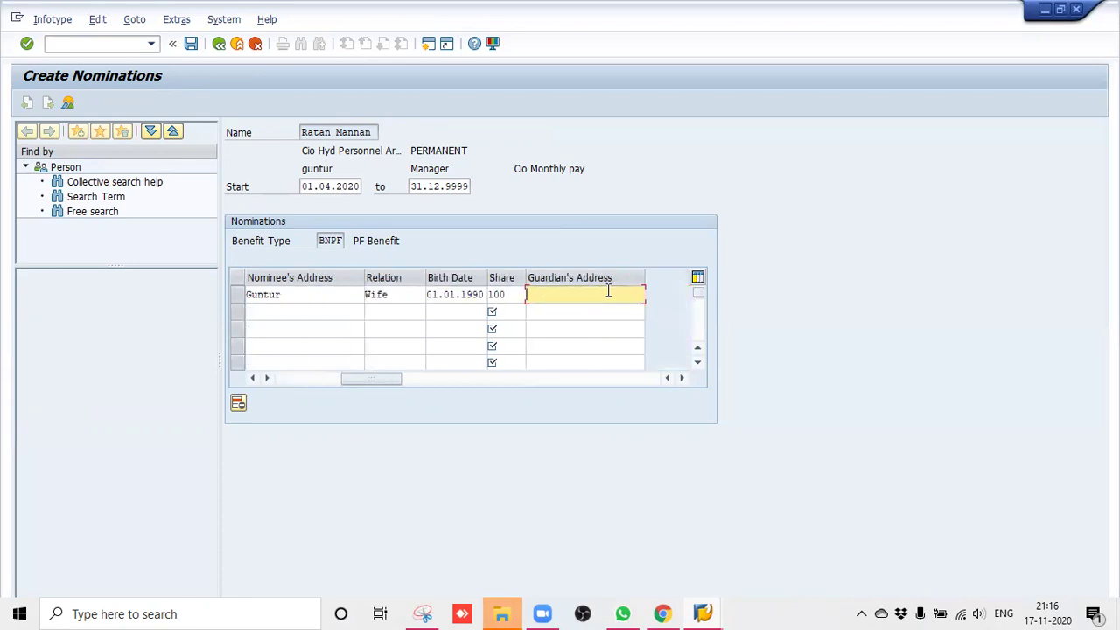
text(untur)
click(664, 380)
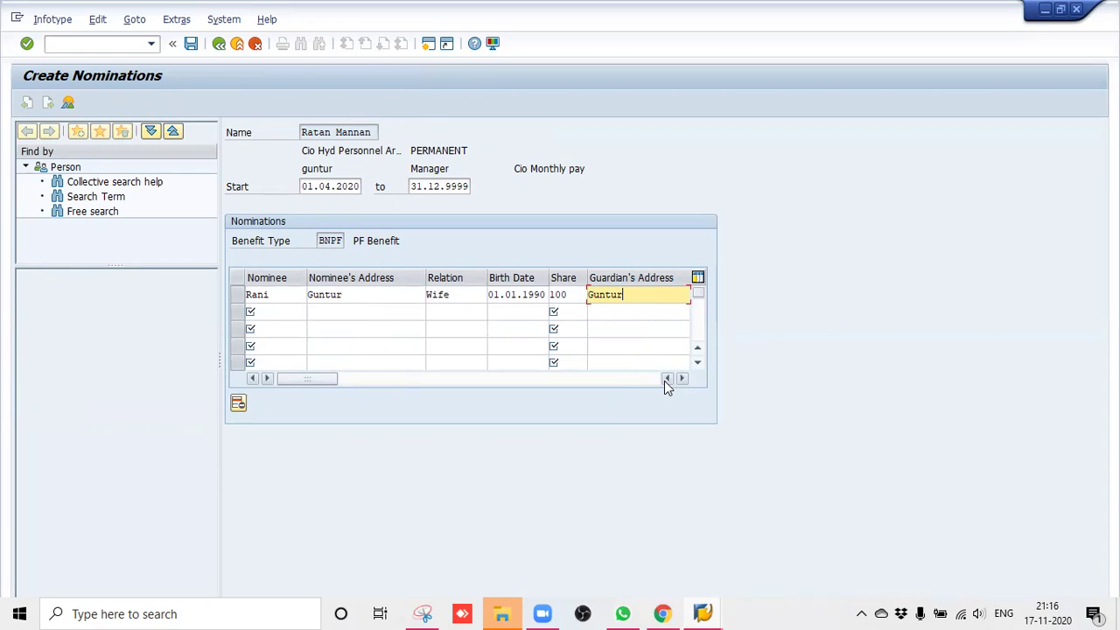
click(664, 381)
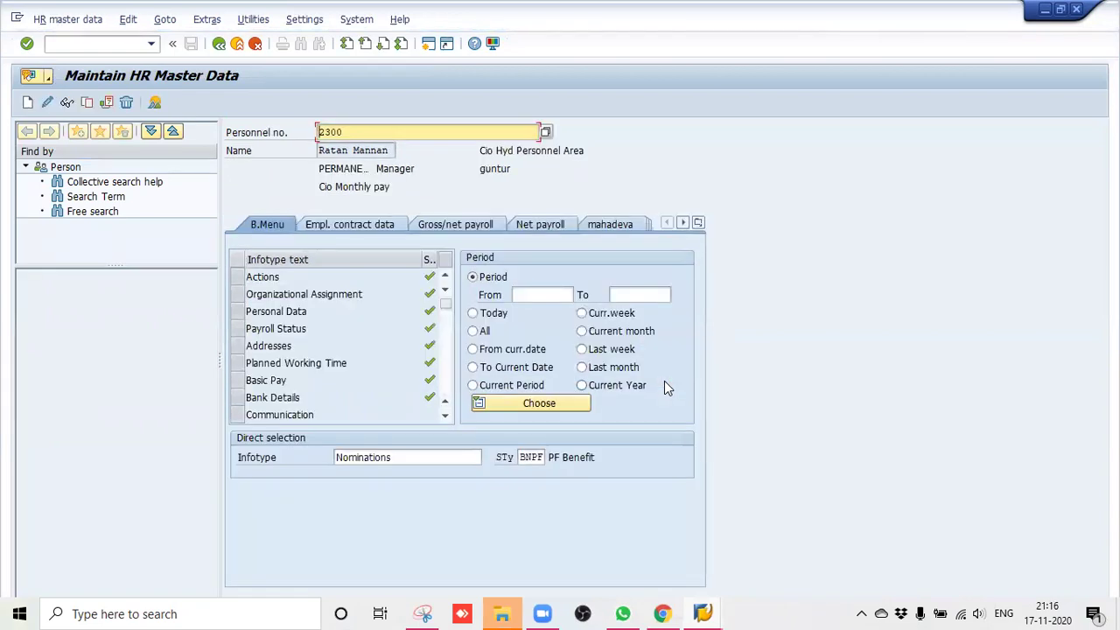
mouse_move(502, 612)
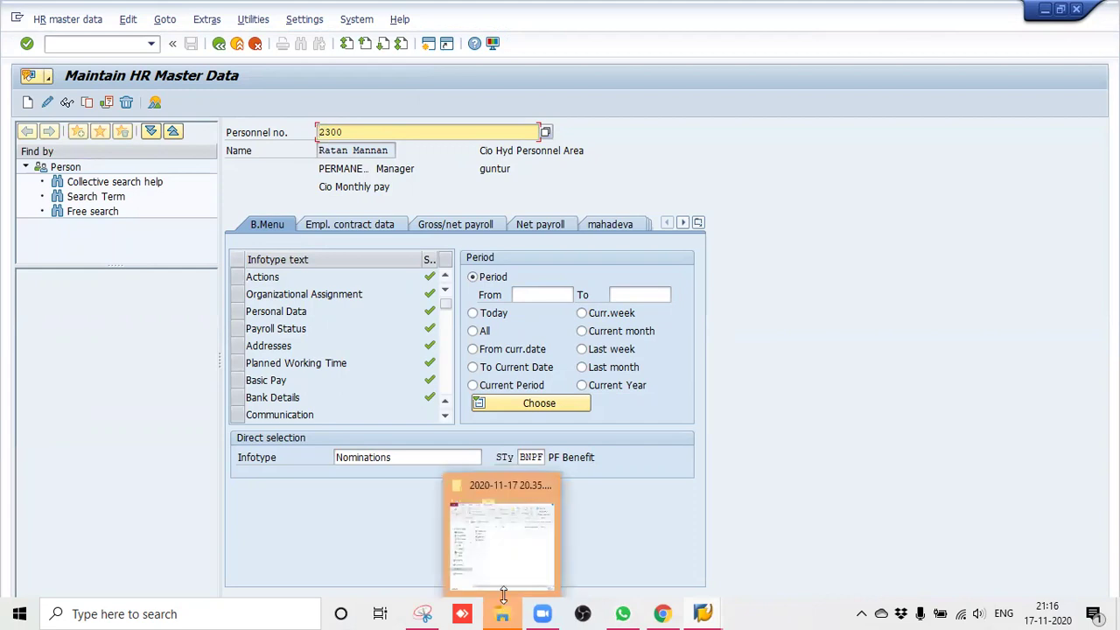
click(512, 574)
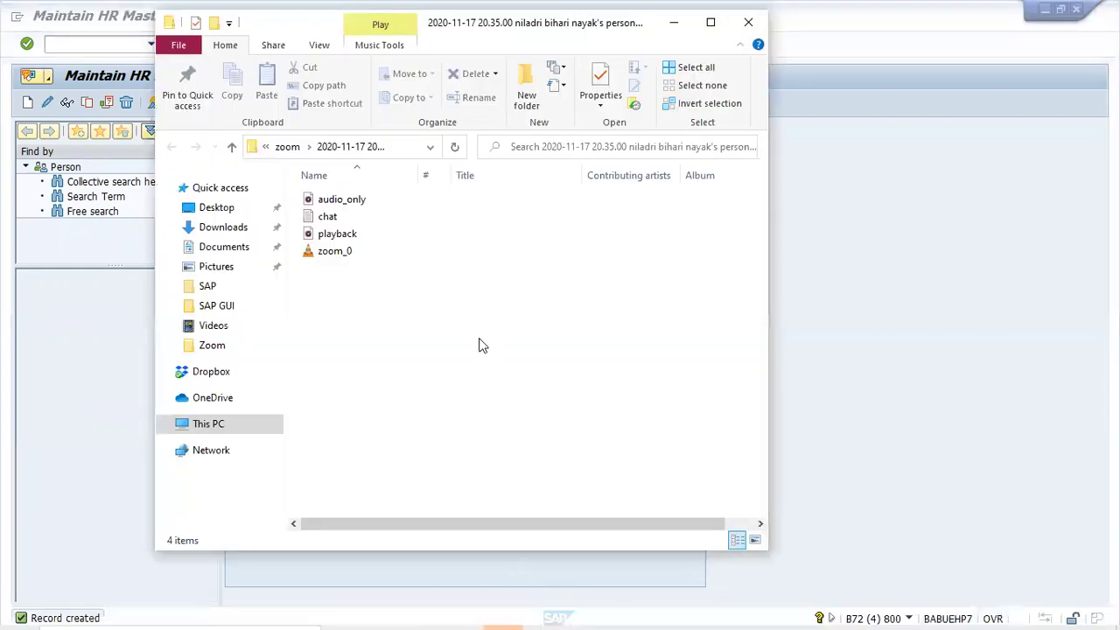
click(881, 309)
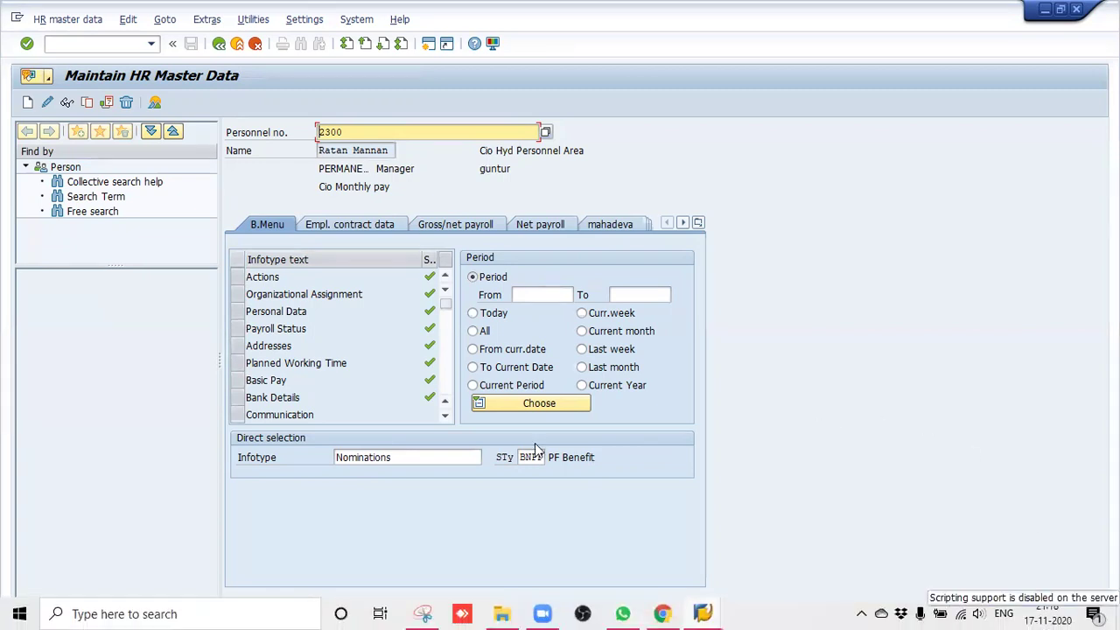
Replace Nominations with infotype 589 in the direct-selection Infotype field
click(459, 457)
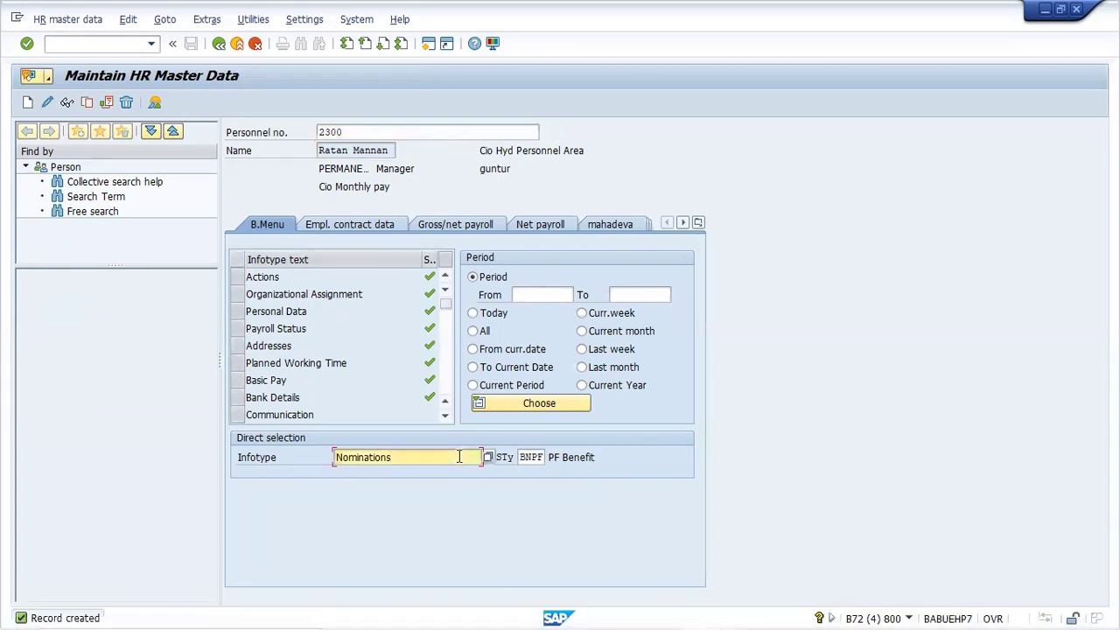
key(BackSpace)
key(BackSpace)
key(BackSpace)
key(BackSpace)
key(BackSpace)
key(BackSpace)
key(BackSpace)
key(BackSpace)
key(BackSpace)
key(BackSpace)
key(BackSpace)
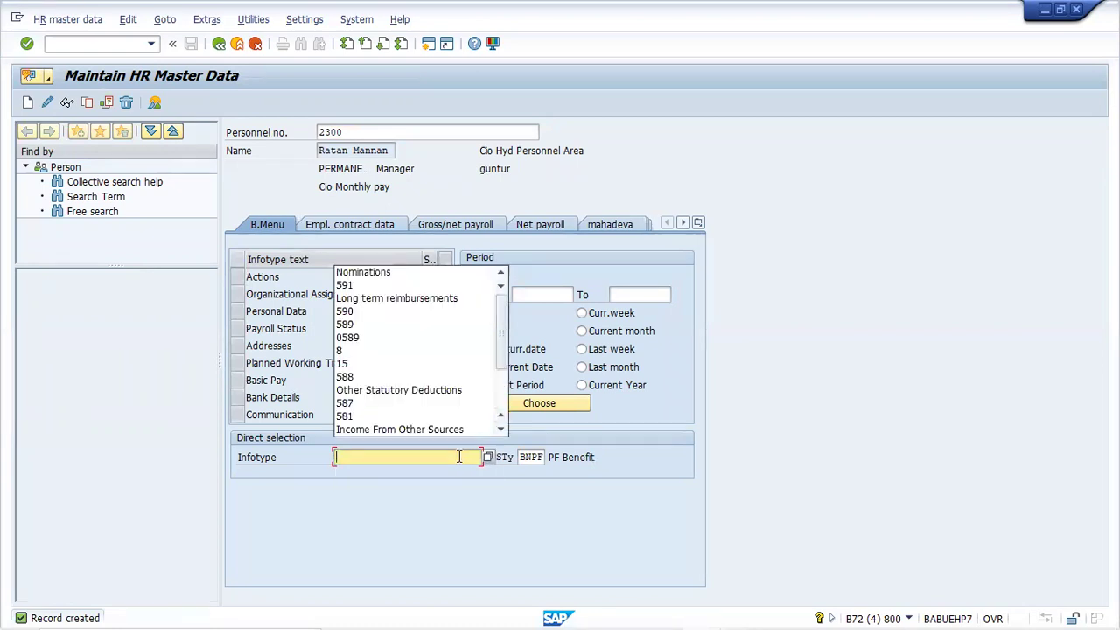
text(589)
key(BackSpace)
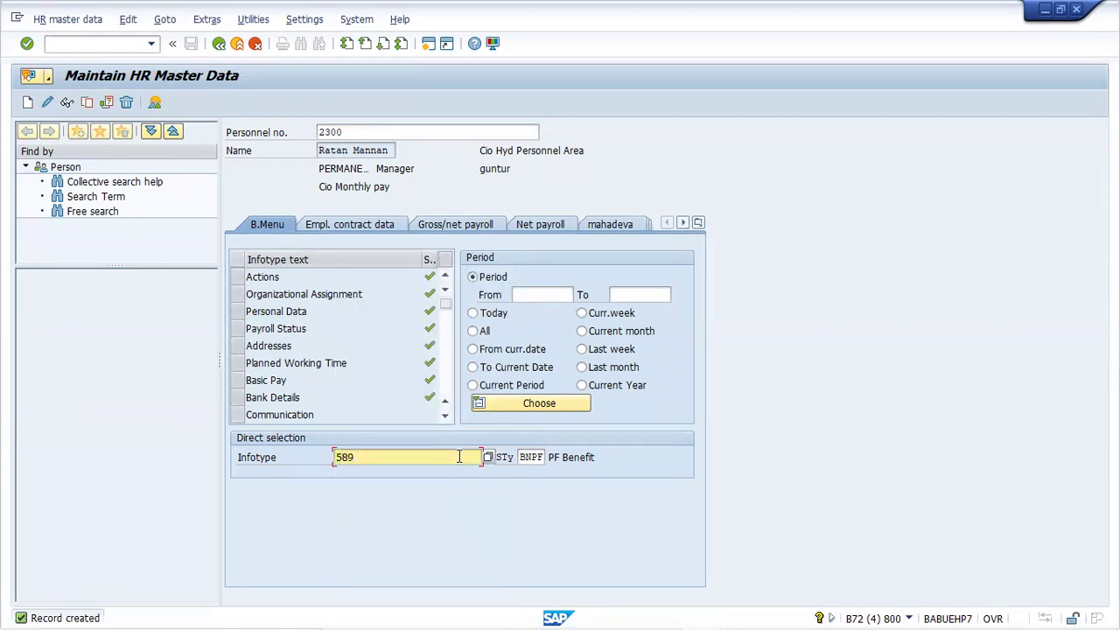